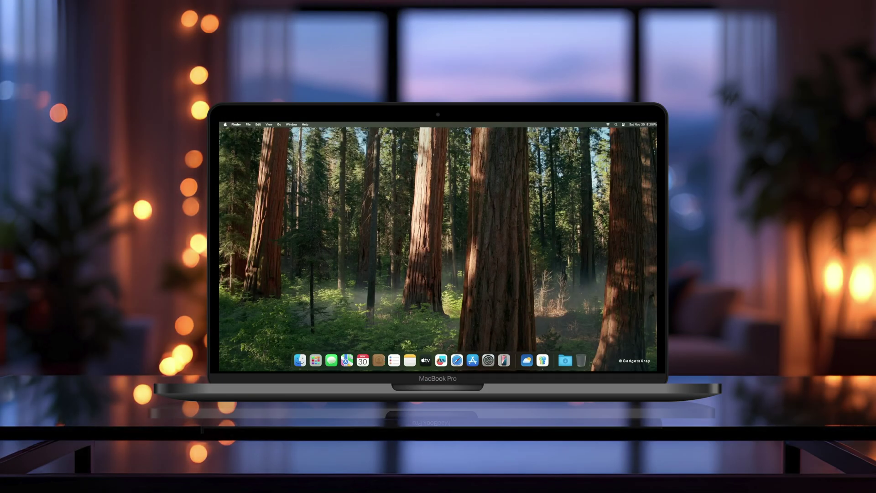
Go to General > Transfer or Reset in System Settings via the Apple menu.
click(226, 124)
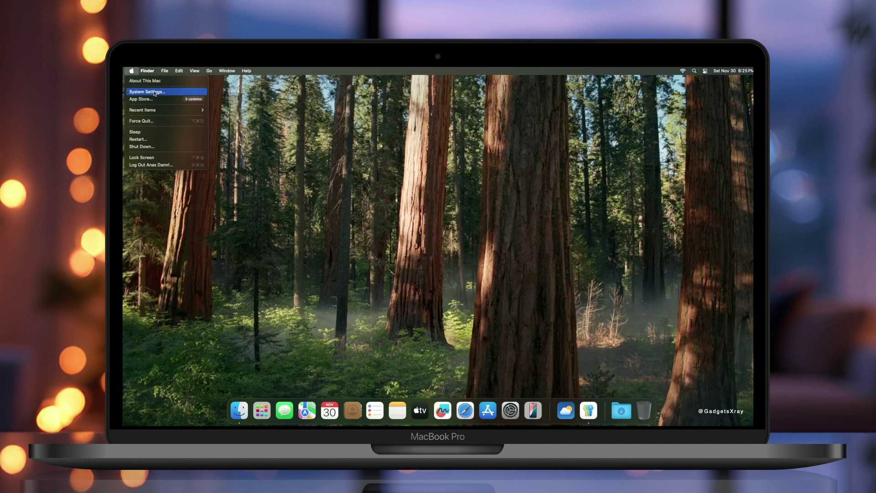
click(154, 92)
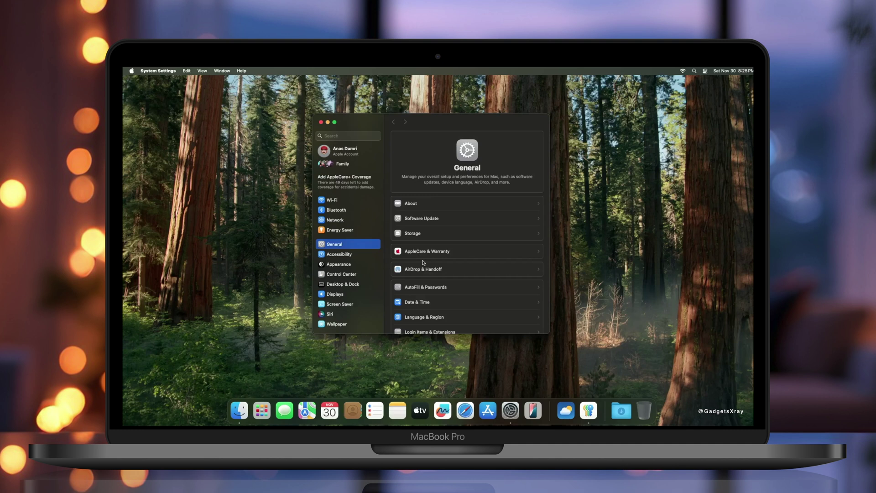
scroll(424, 262, down, 3)
scroll(424, 262, down, 2)
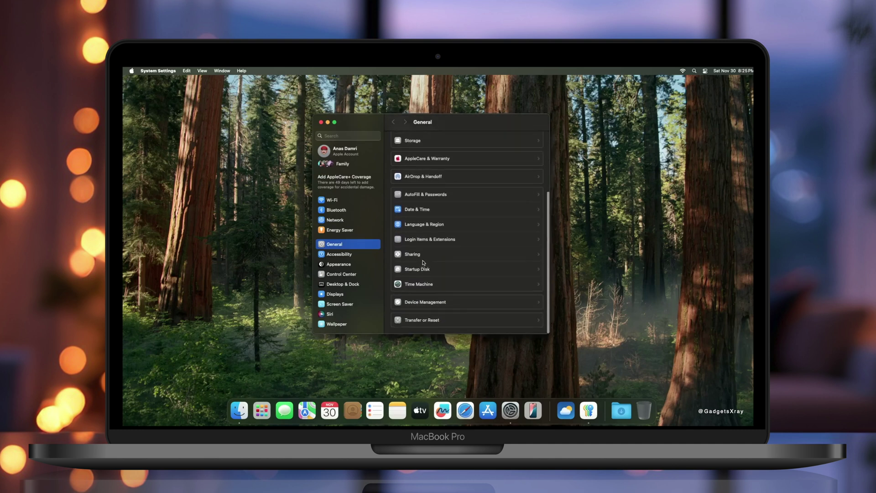
click(426, 320)
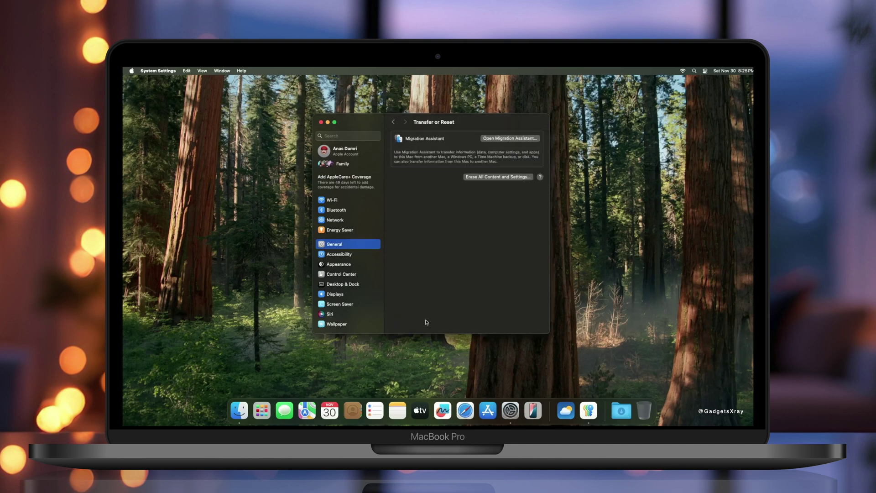
Start Erase All Content and Settings, authorize with the admin password, and review removed items.
click(494, 179)
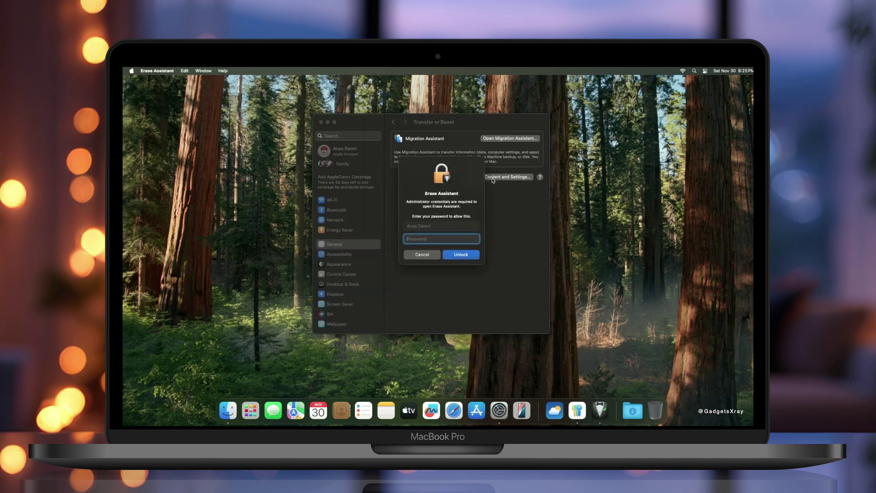
text(••••••)
key(Return)
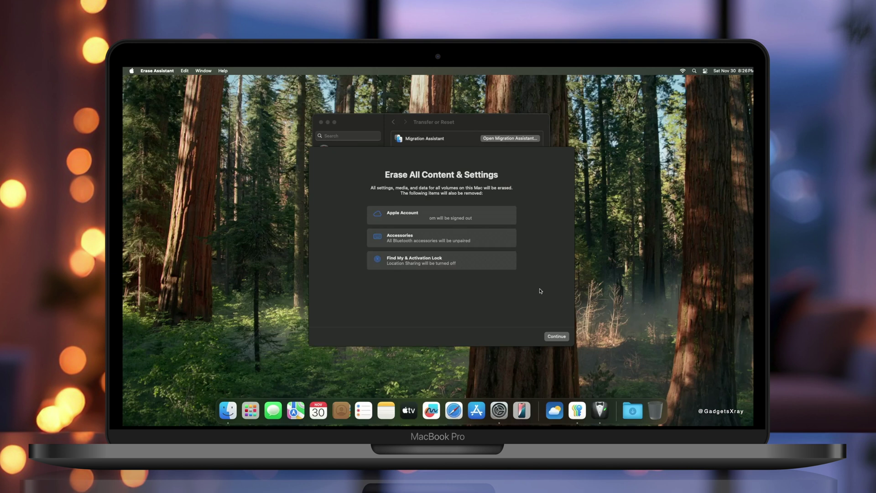
click(555, 337)
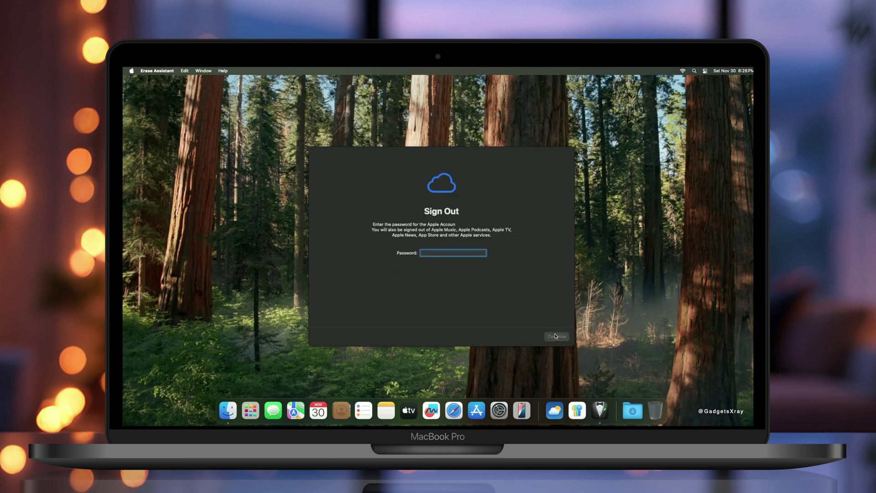
text(••••••••••••)
Sign out of the Apple Account and Find My, then confirm the erase.
key(Return)
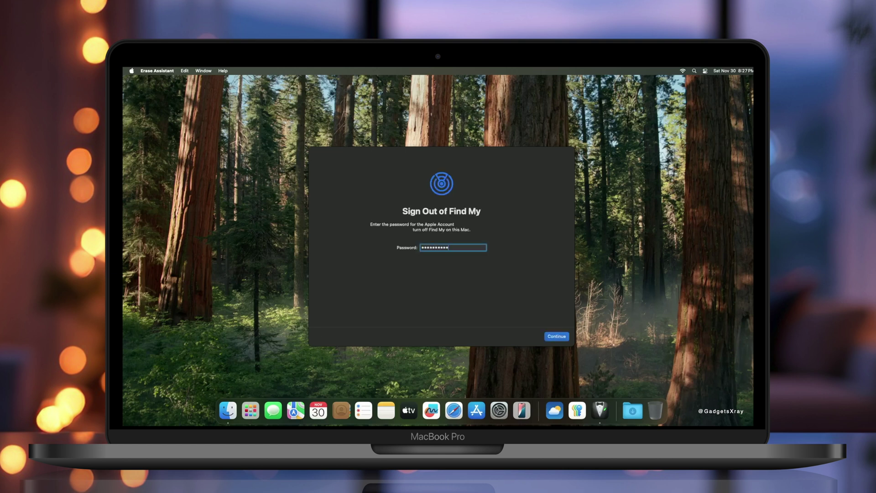
key(Return)
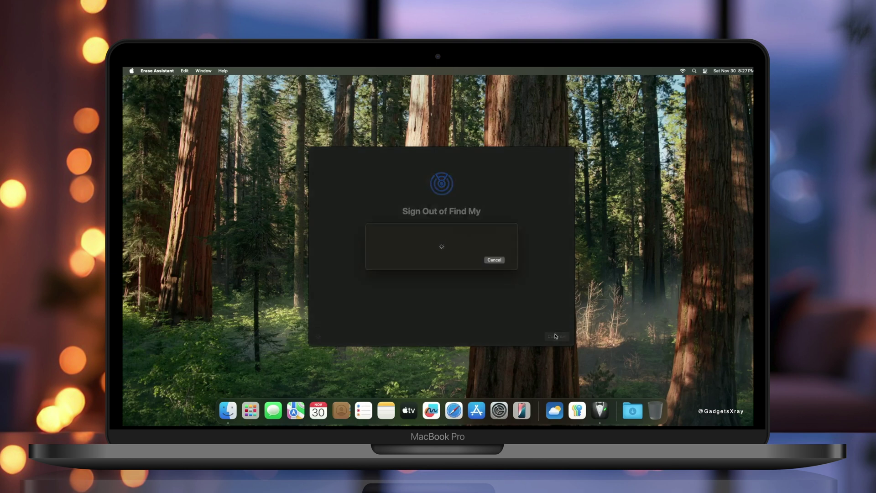
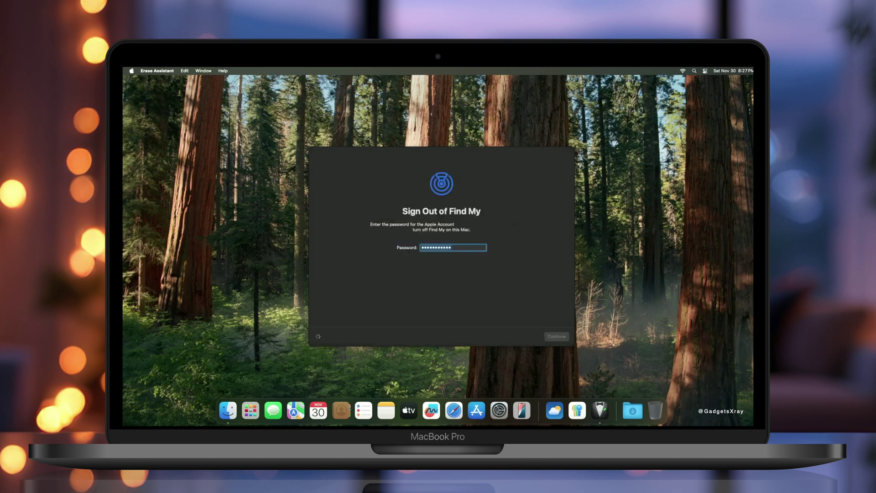
click(555, 337)
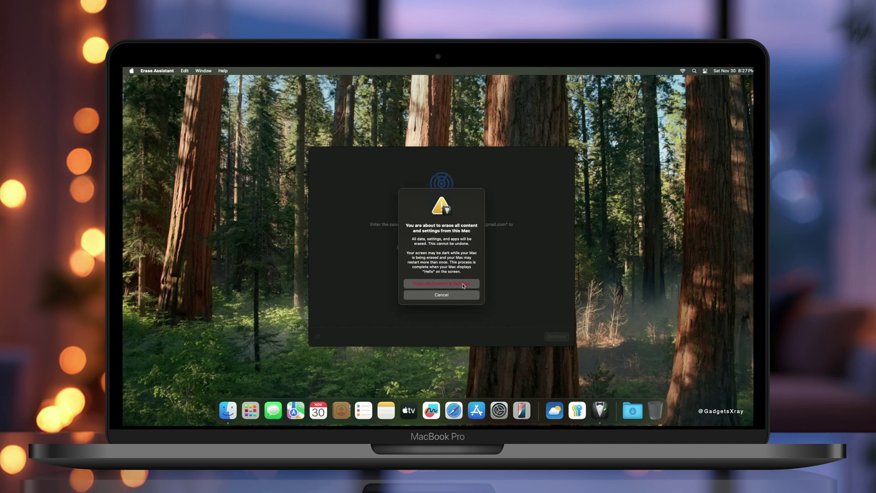
click(464, 285)
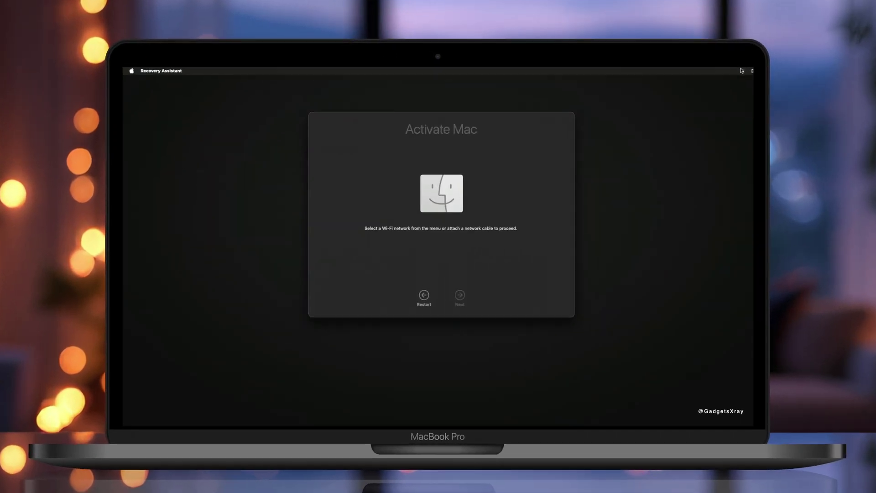
Join the Vanilla Wi-Fi network from the menu bar with its password.
click(741, 70)
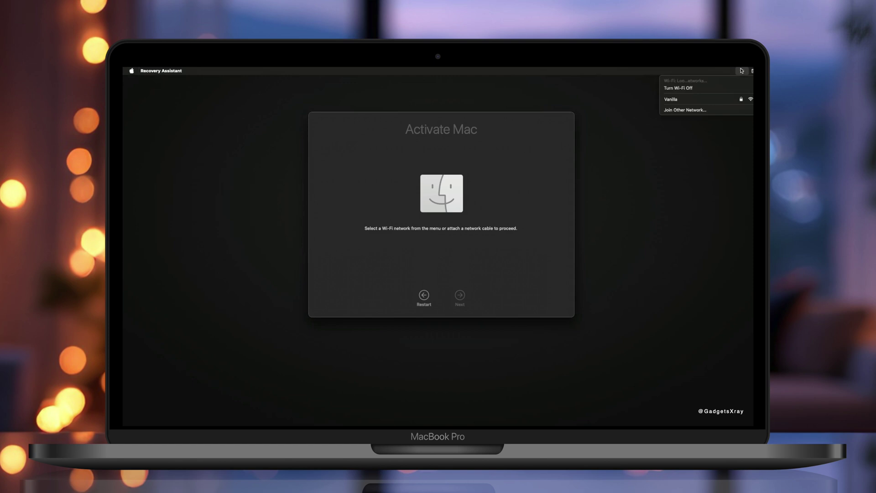
click(716, 99)
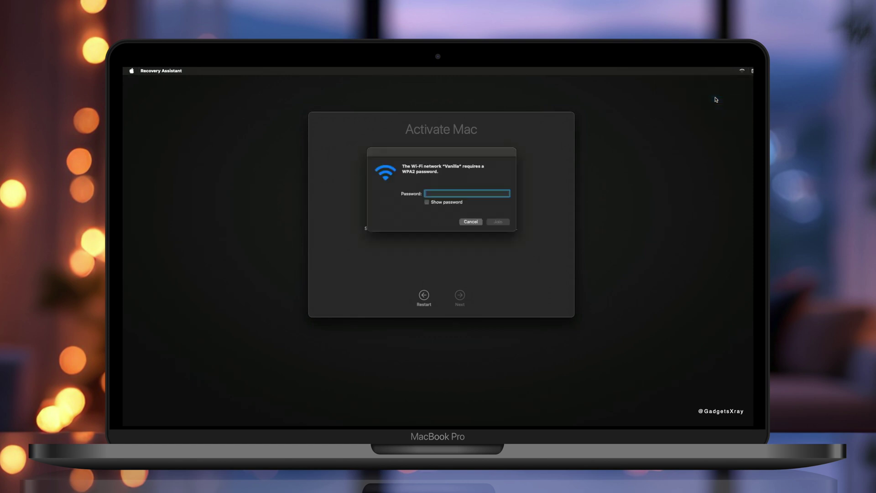
key(Return)
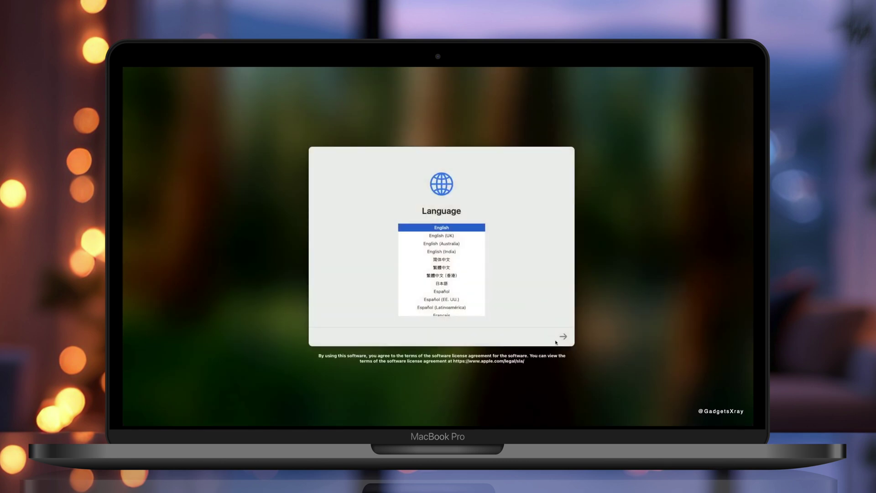
Accept English, United States and the suggested language settings, and skip accessibility.
click(563, 336)
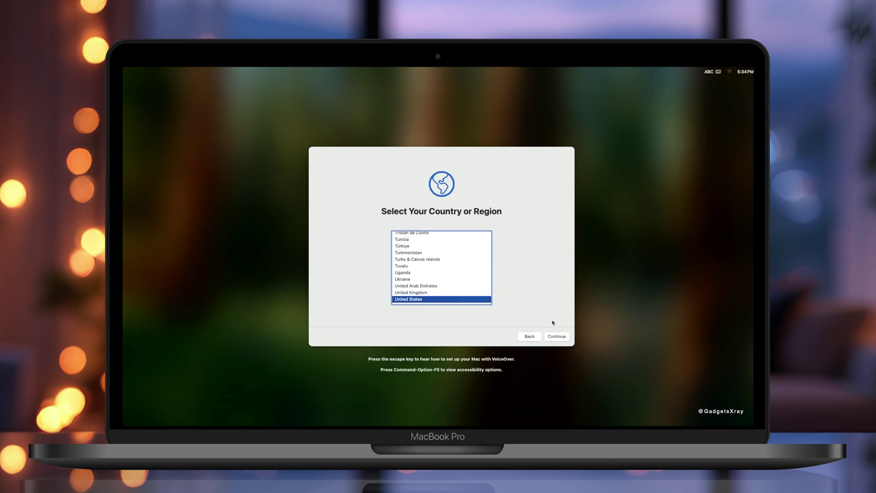
click(555, 336)
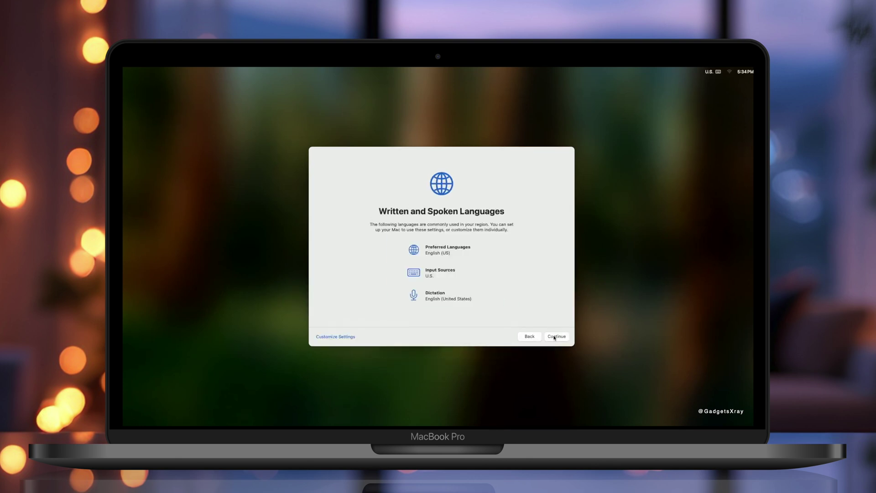
click(555, 337)
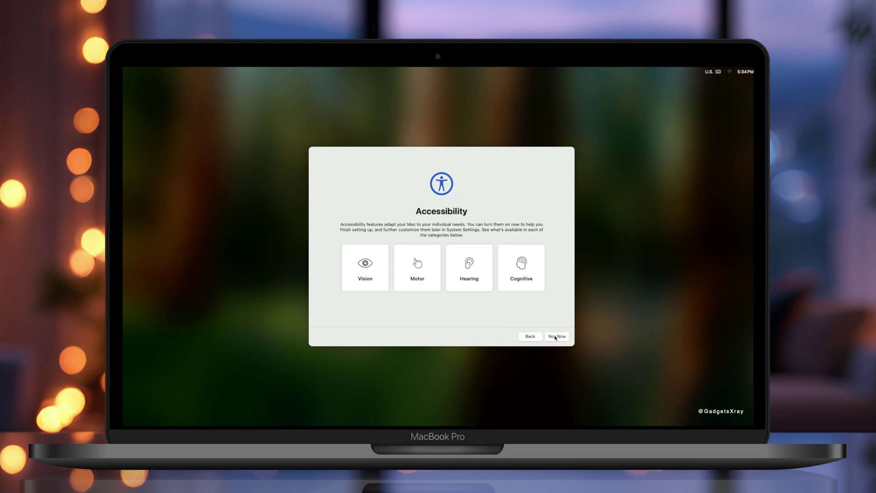
click(555, 337)
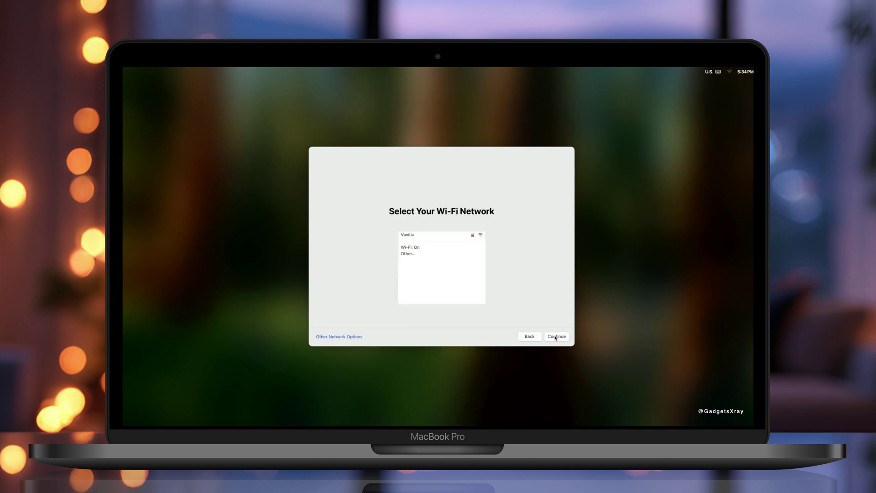
Join Vanilla, defer the software update, pass Data & Privacy, and decline migration.
click(435, 235)
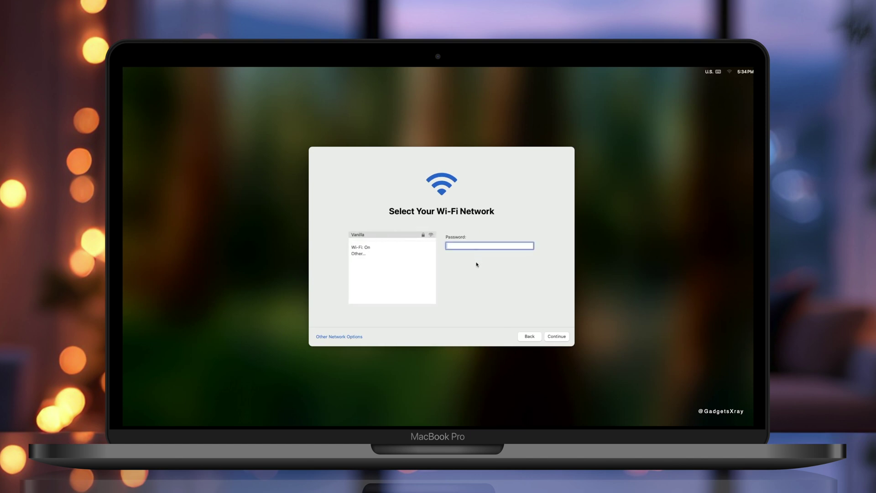
key(Return)
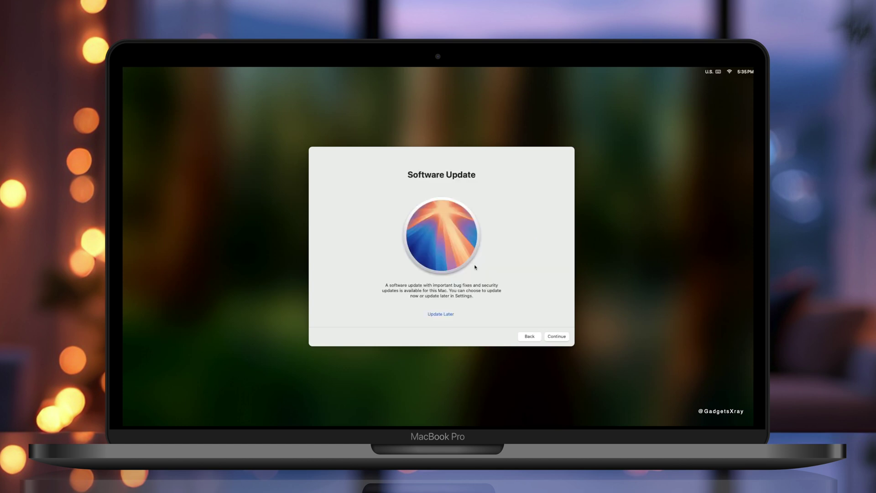
click(451, 315)
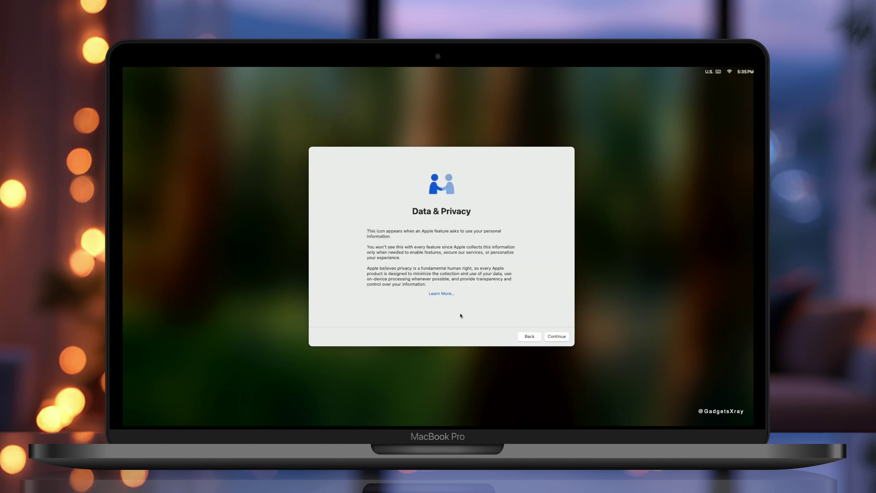
click(557, 337)
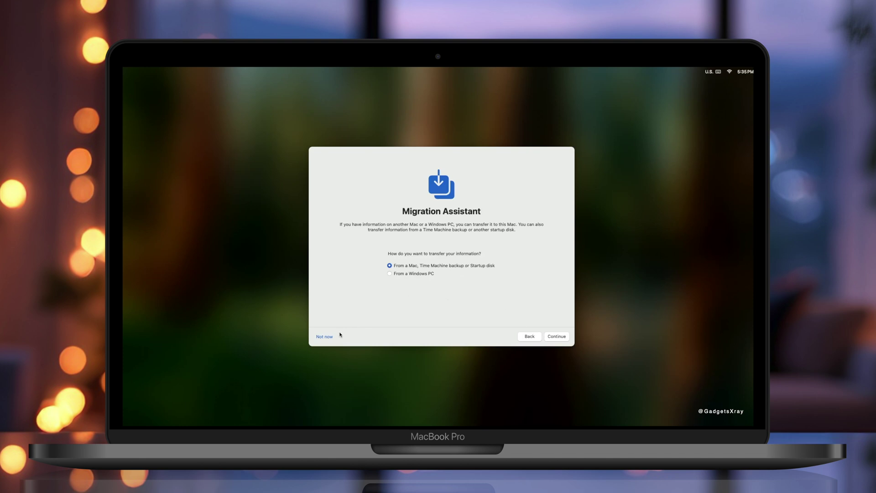
click(326, 337)
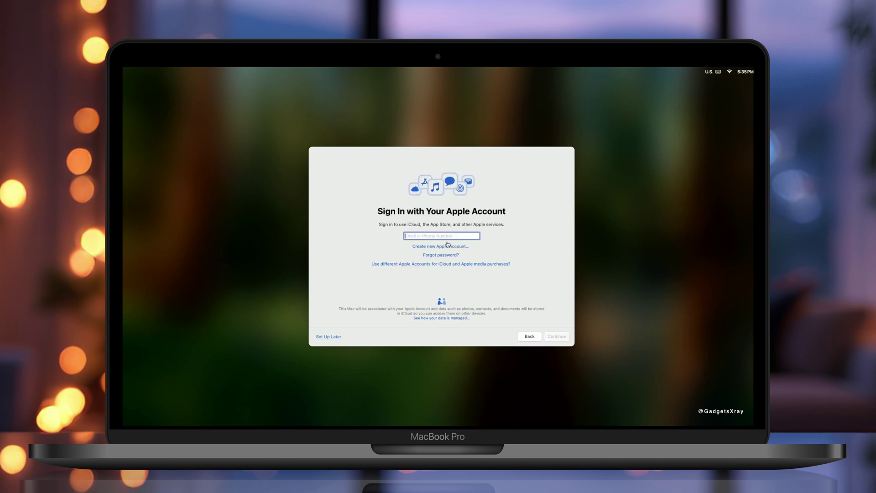
text(i)
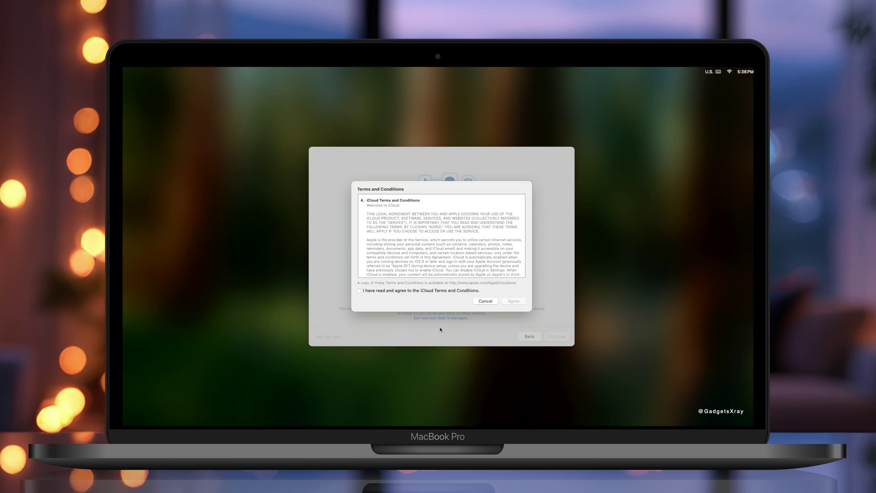
Agree to the iCloud Terms and Conditions and submit the new account's verified password.
click(425, 292)
click(513, 301)
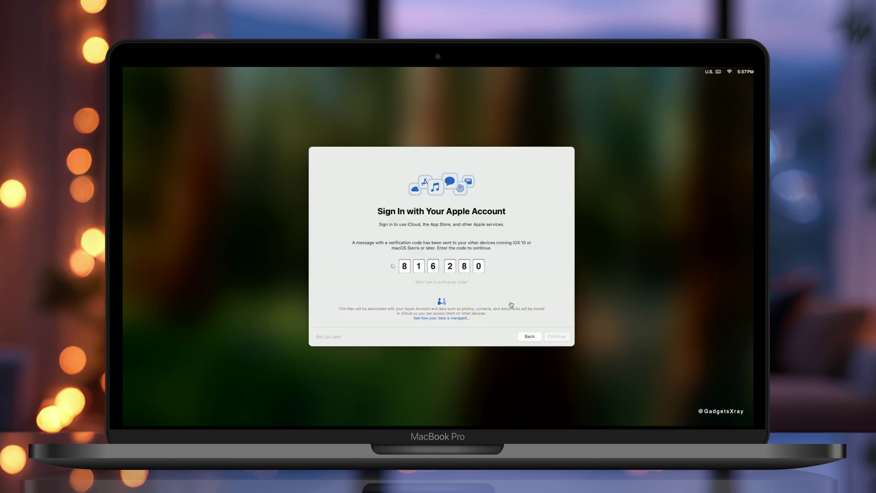
text(aaaaaaa)
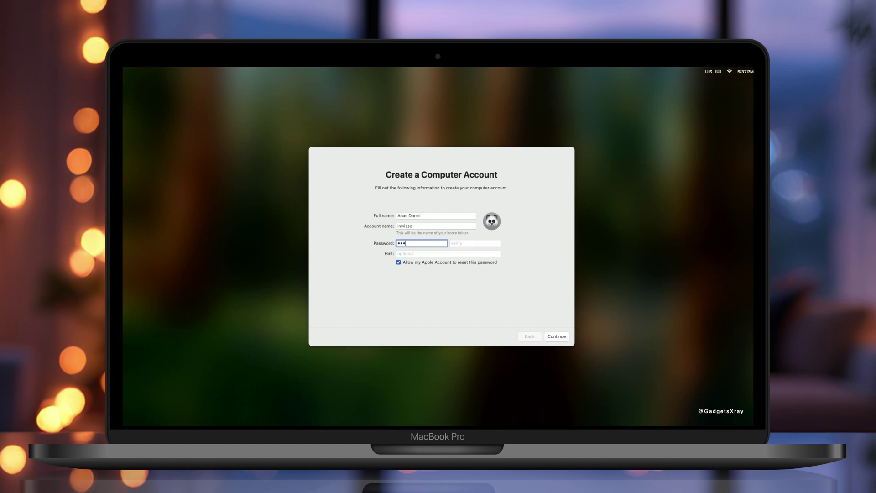
click(469, 243)
text(aa)
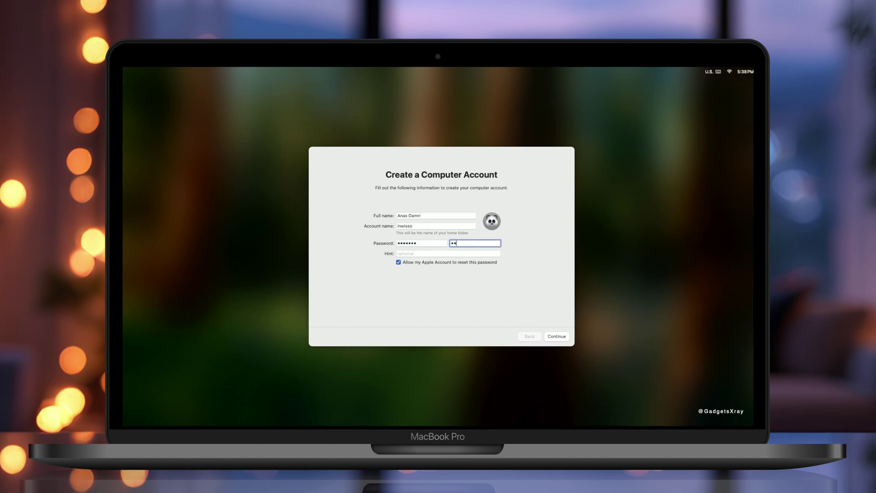
text(aaa)
key(Return)
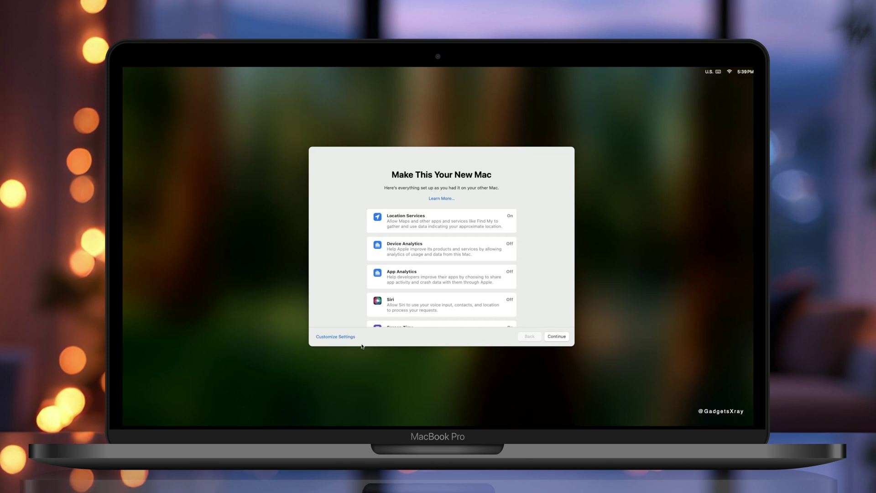
Choose Customize Settings, enable Location Services, and turn off Share Mac Analytics.
click(348, 337)
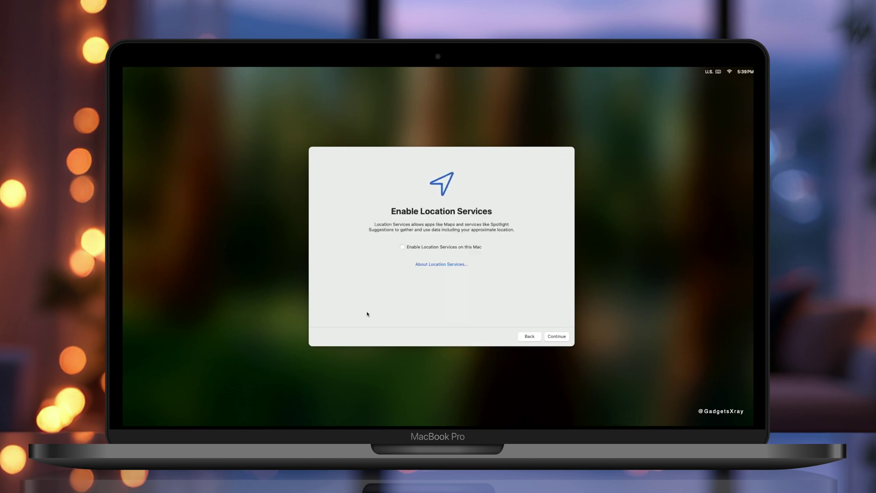
click(402, 248)
click(554, 338)
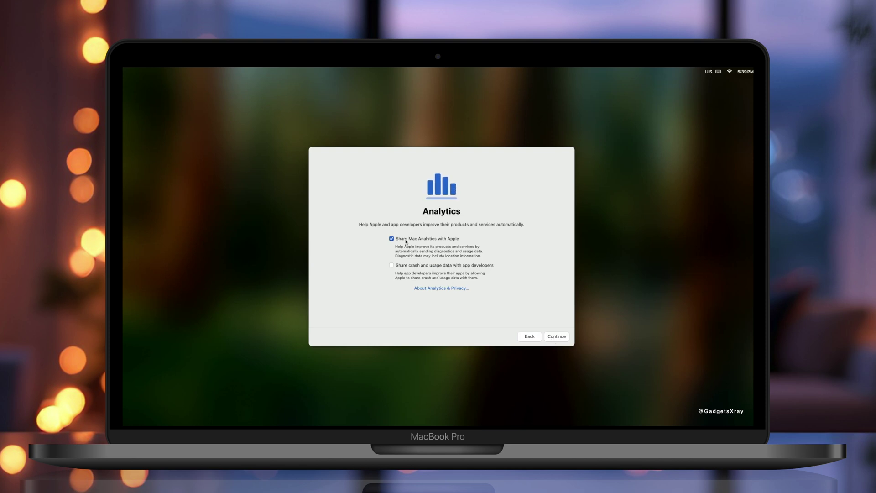
click(407, 241)
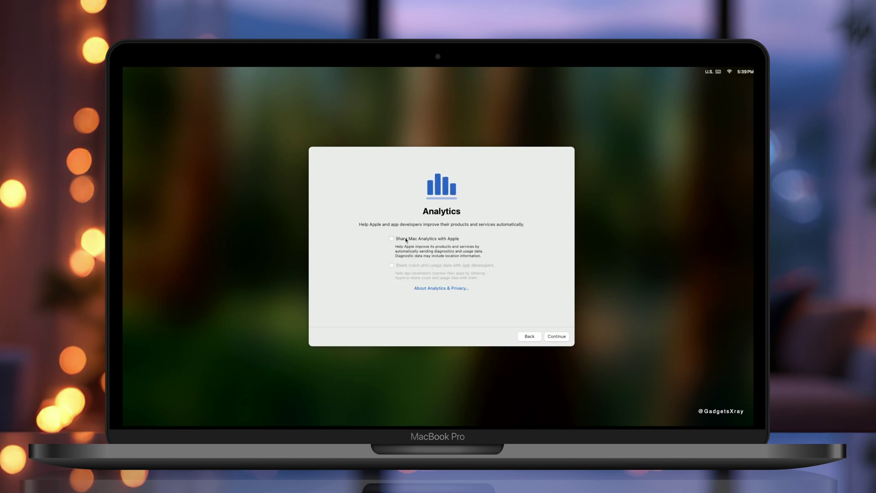
click(553, 340)
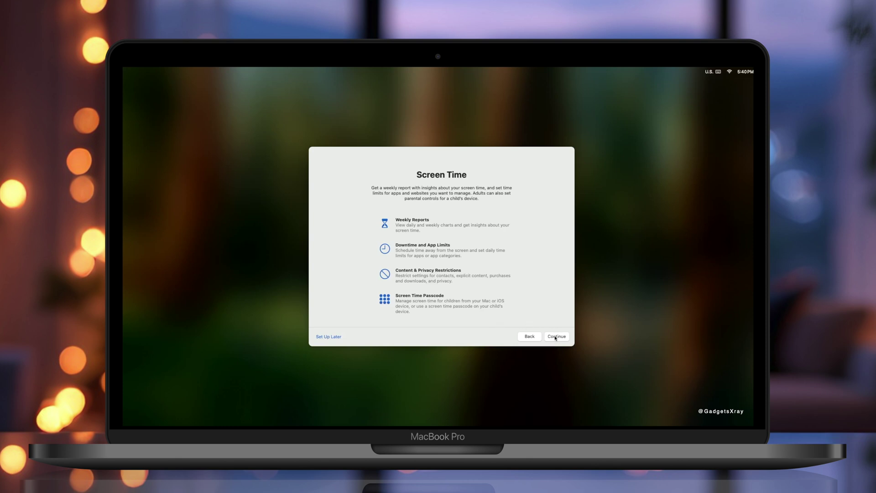
Pass Screen Time, keep FileVault on, and choose the Dark appearance.
click(556, 338)
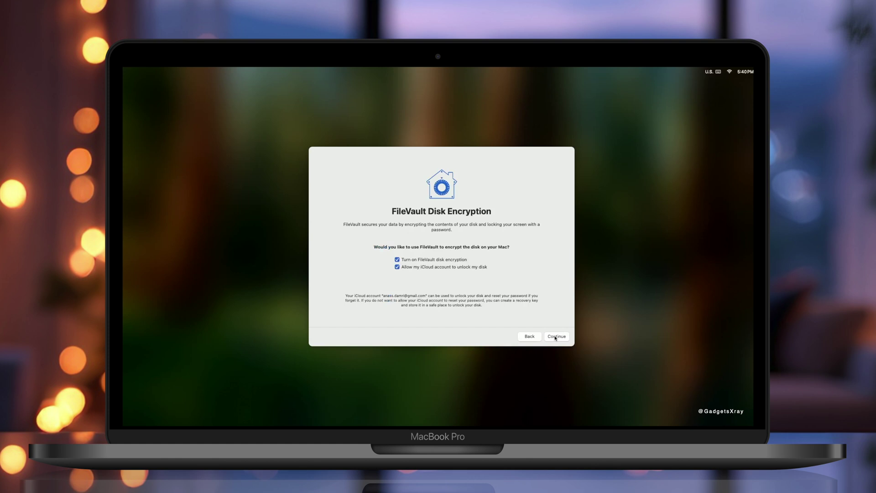
click(557, 337)
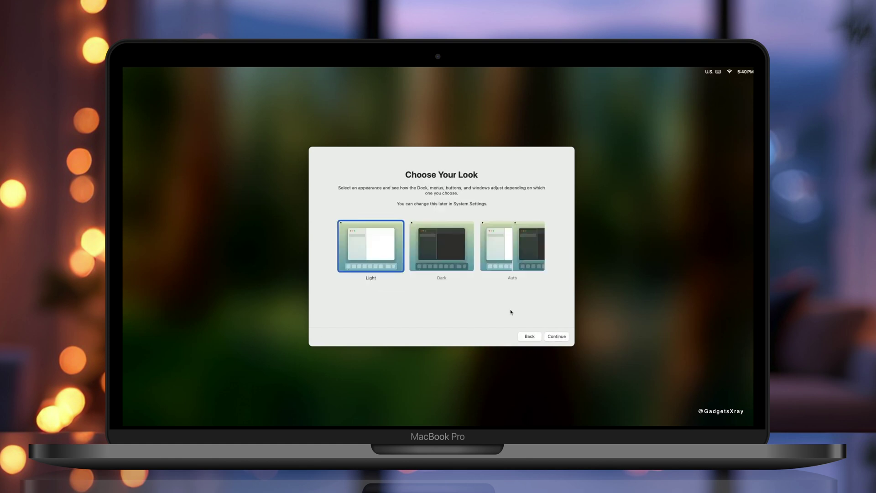
click(463, 265)
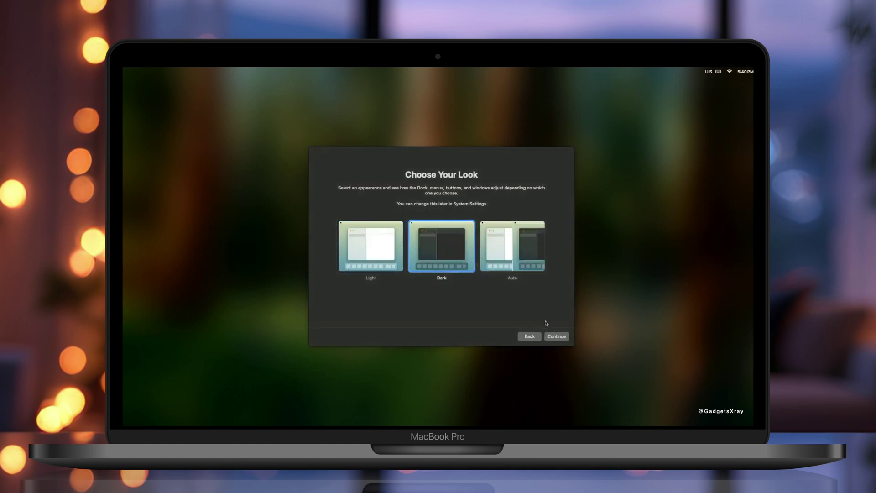
click(555, 336)
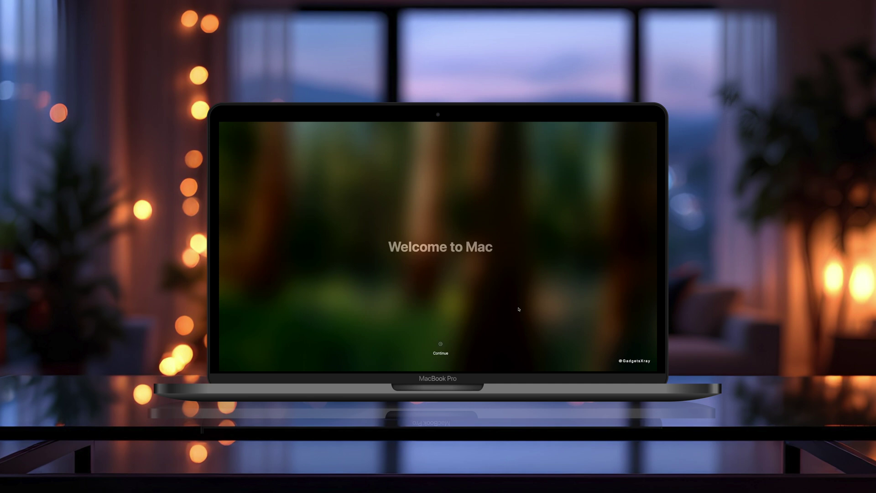
Pass the Welcome screen and identify the keyboard as ANSI using the slash key.
click(440, 344)
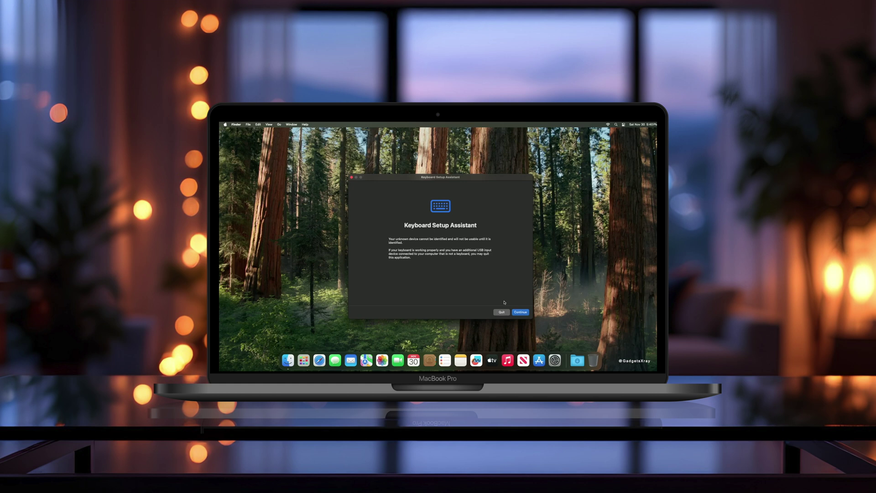
click(516, 313)
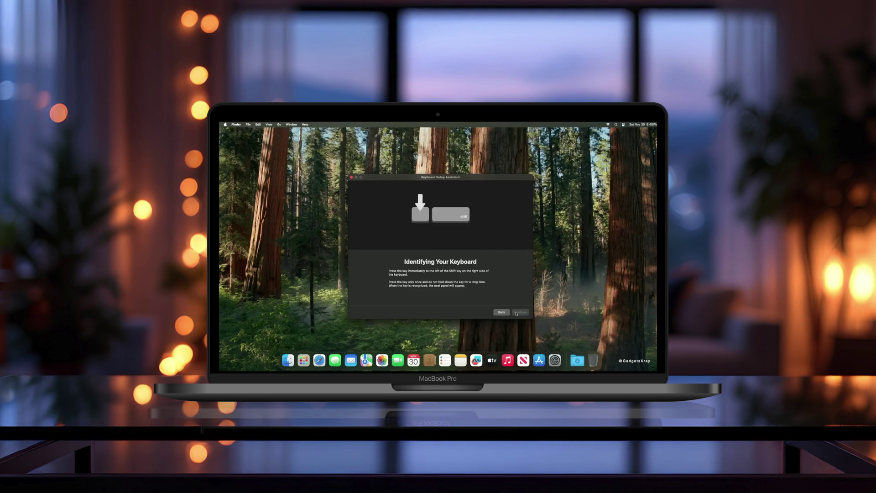
key(slash)
click(517, 313)
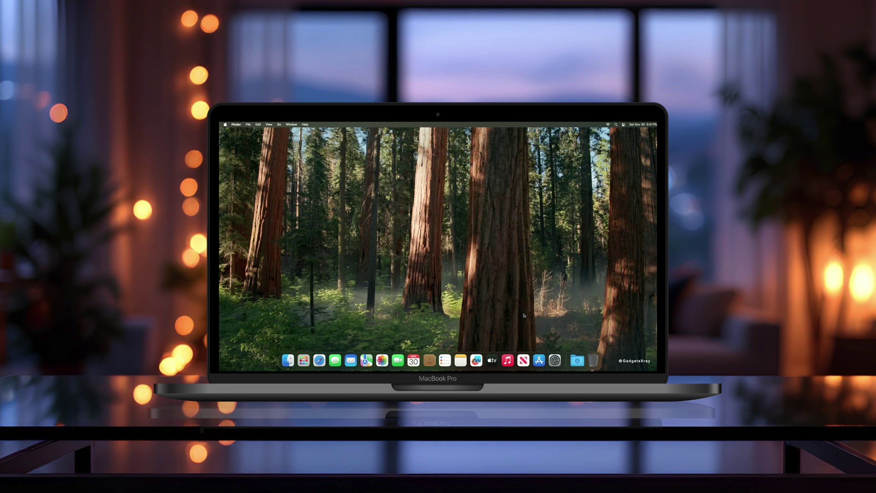